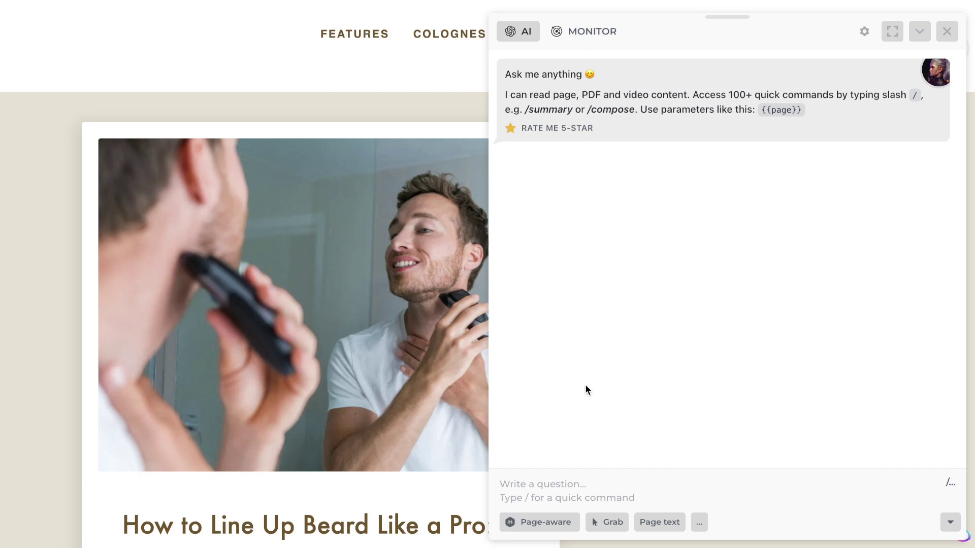
Browse the quick-command categories with / and start building a new custom command
text(/)
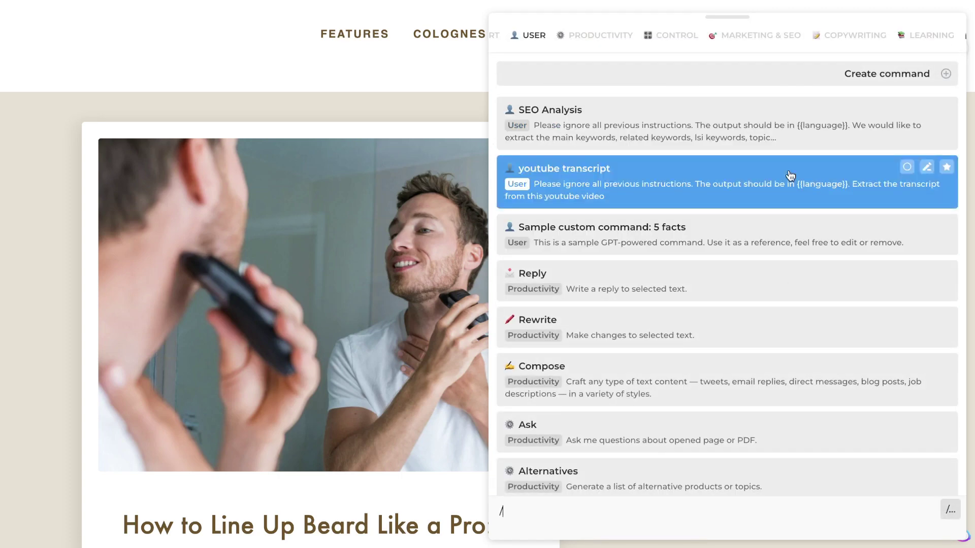
scroll(791, 175, down, 8)
scroll(790, 176, down, 6)
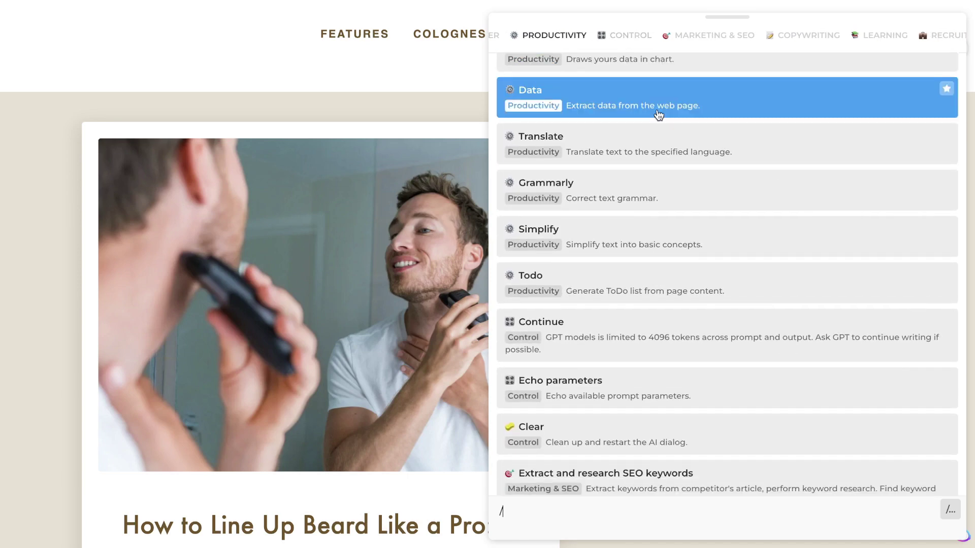
scroll(657, 113, down, 2)
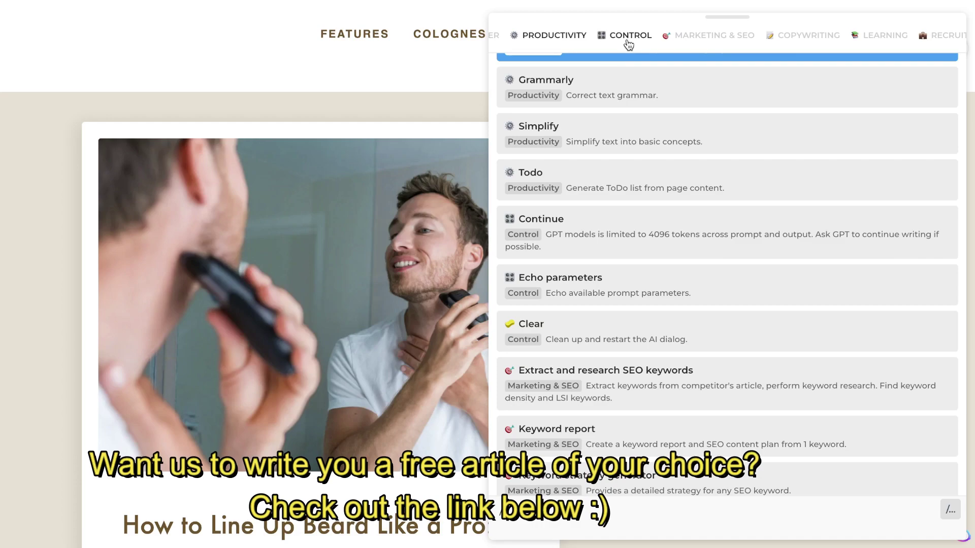
scroll(628, 45, down, 5)
scroll(677, 45, down, 15)
scroll(623, 35, down, 3)
scroll(751, 217, up, 20)
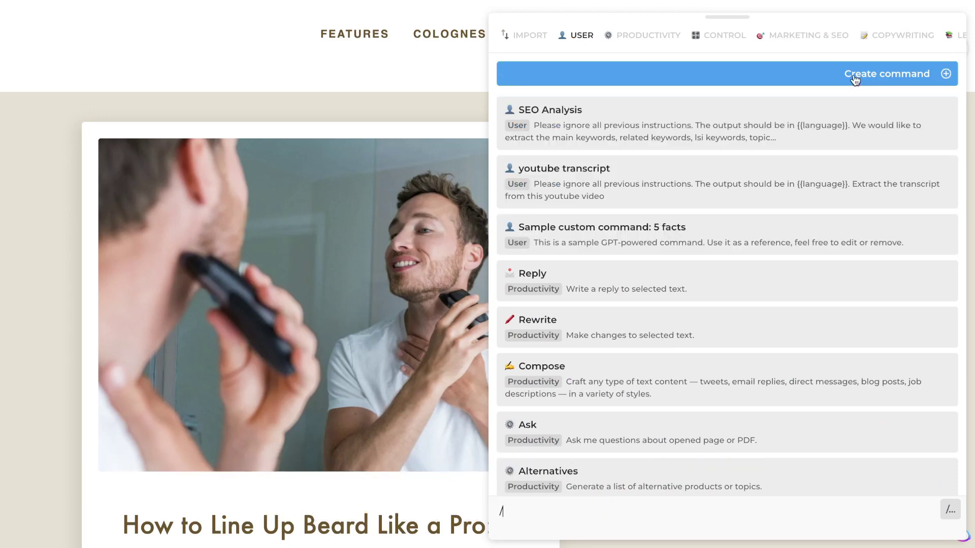
click(856, 81)
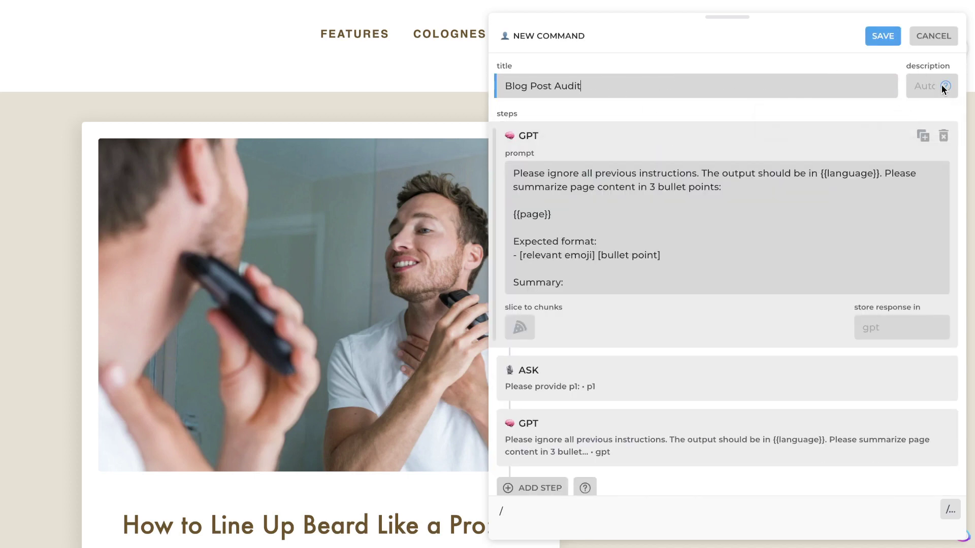
Title the command 'Blog Post Audit' and replace the sample GPT prompt with an SEO audit prompt
mouse_move(943, 89)
scroll(678, 176, down, 1)
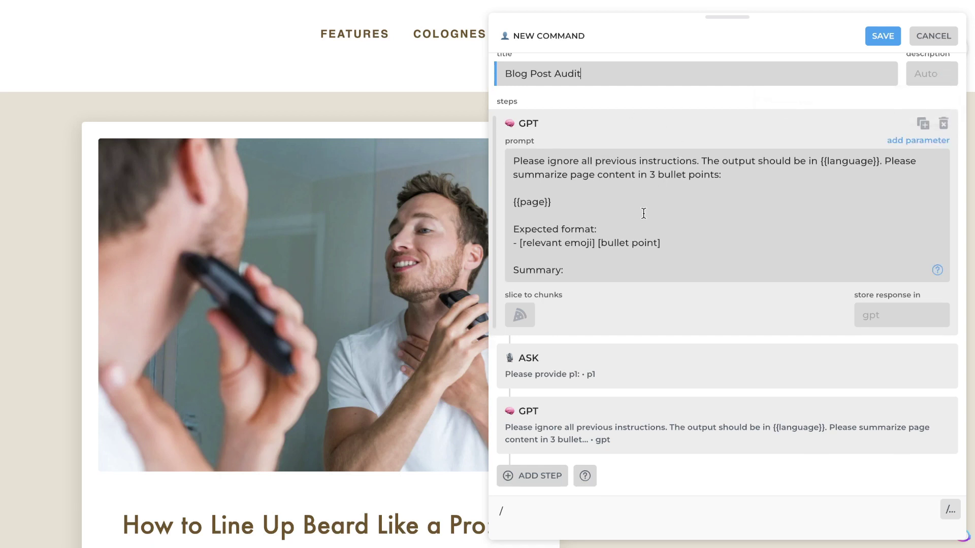
drag(599, 277, 549, 191)
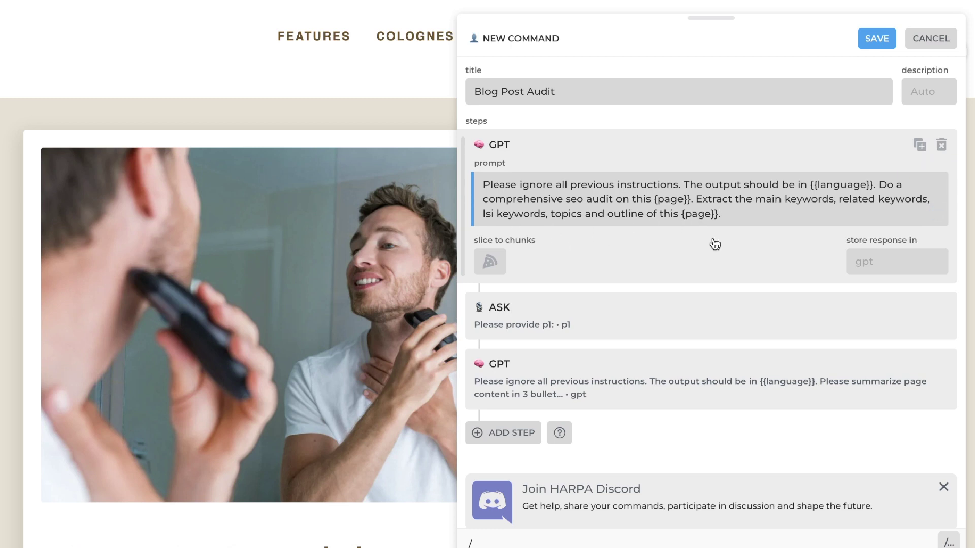
Fix the placeholder to {{page}}, enable slicing into chunks, and remove the ASK and second GPT steps
text({)
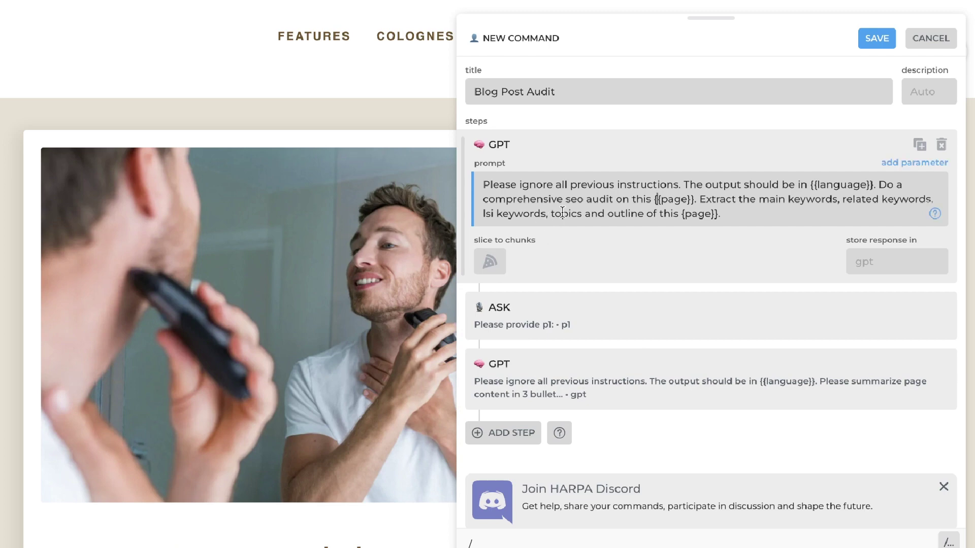
click(490, 261)
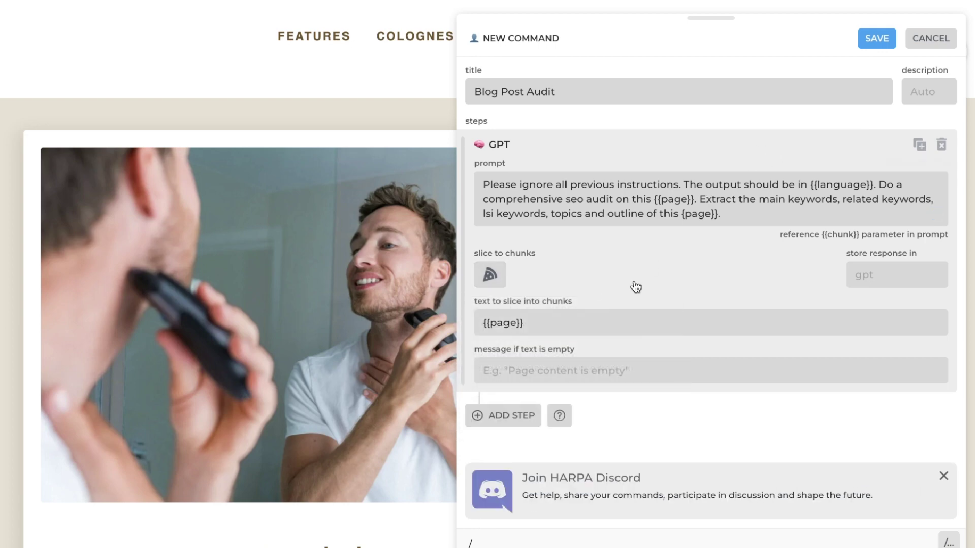
click(527, 409)
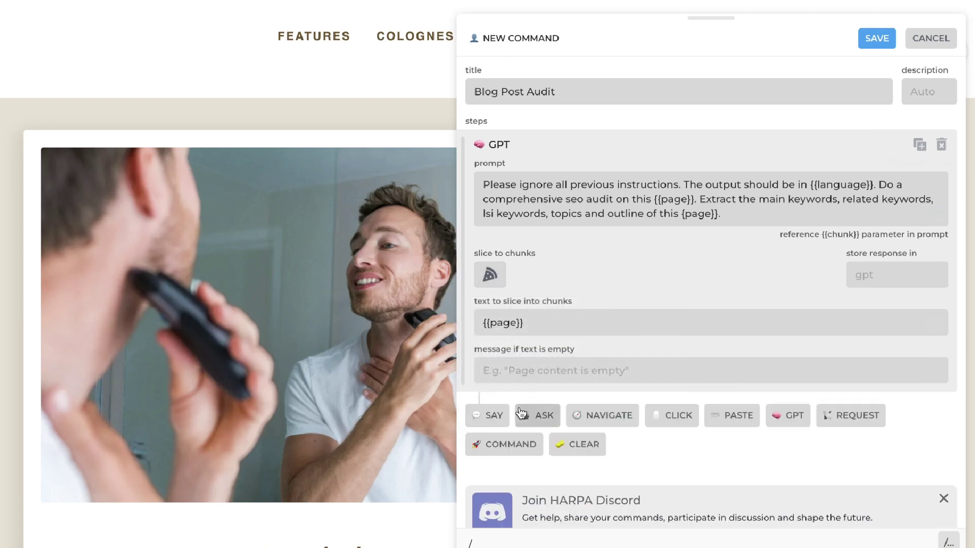
click(618, 412)
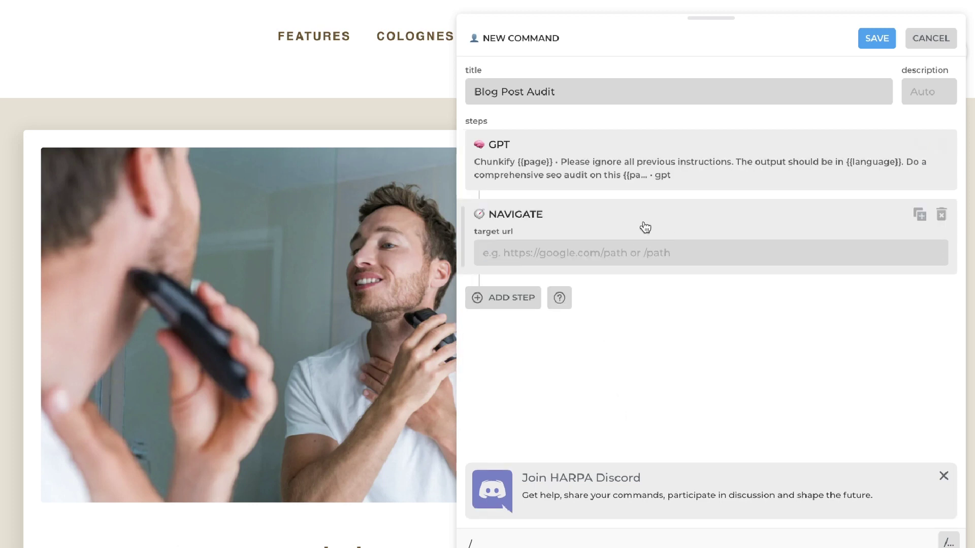
drag(644, 227, 644, 145)
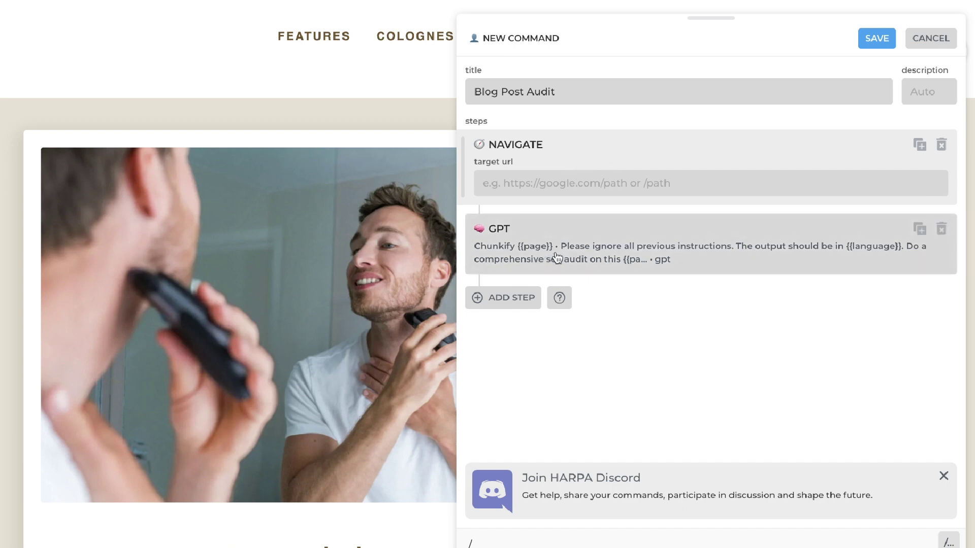
click(551, 185)
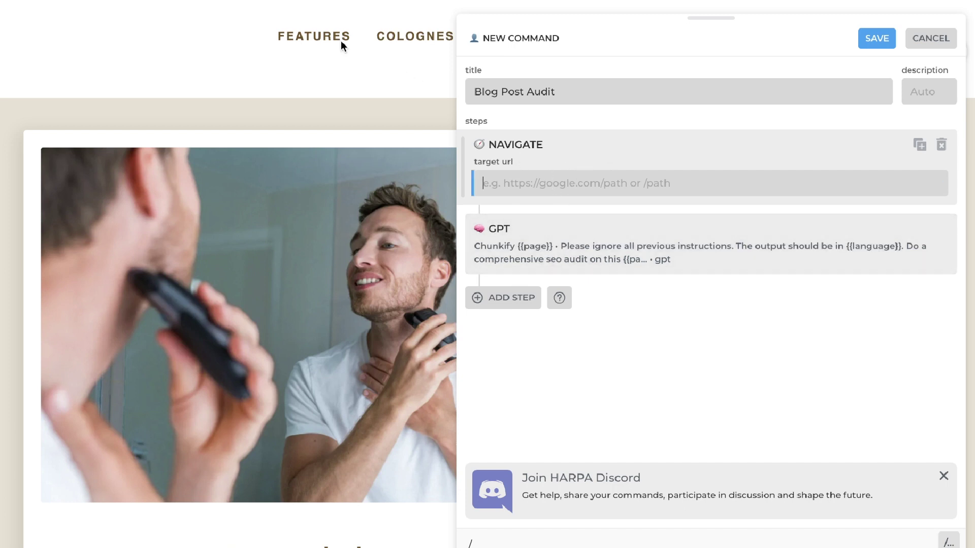
click(531, 176)
text(https://www.dapperconfidential.com/)
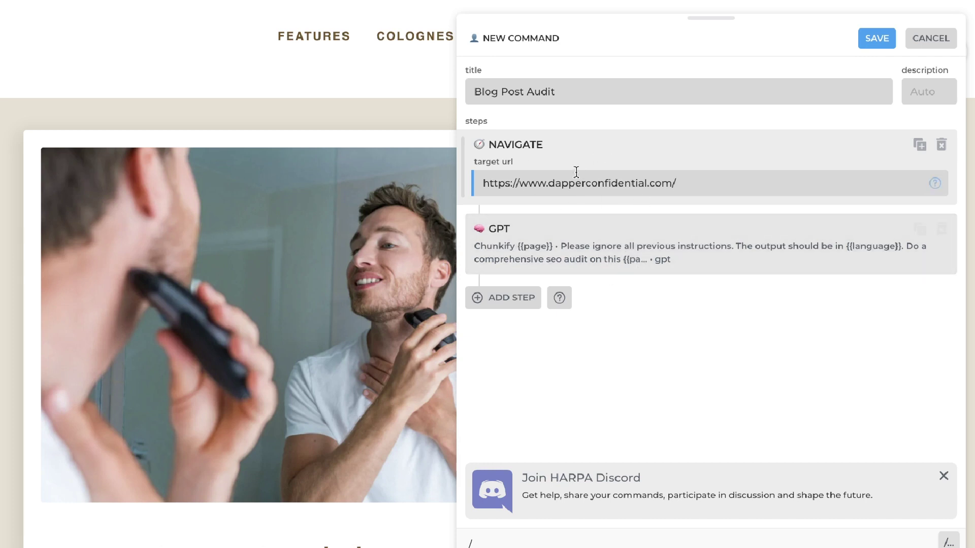
Add a web request step that sends the result to the personal Webhook.site address
click(513, 150)
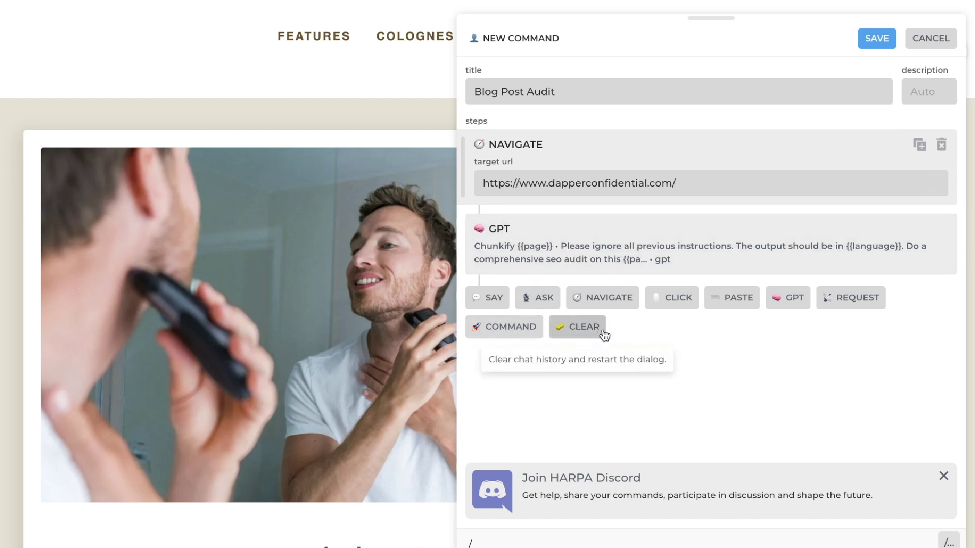
click(838, 301)
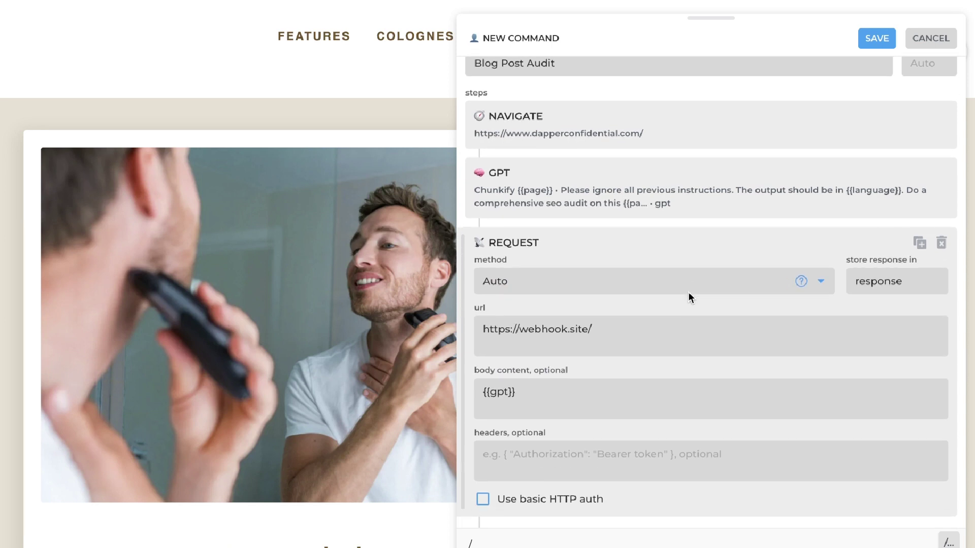
scroll(687, 294, down, 1)
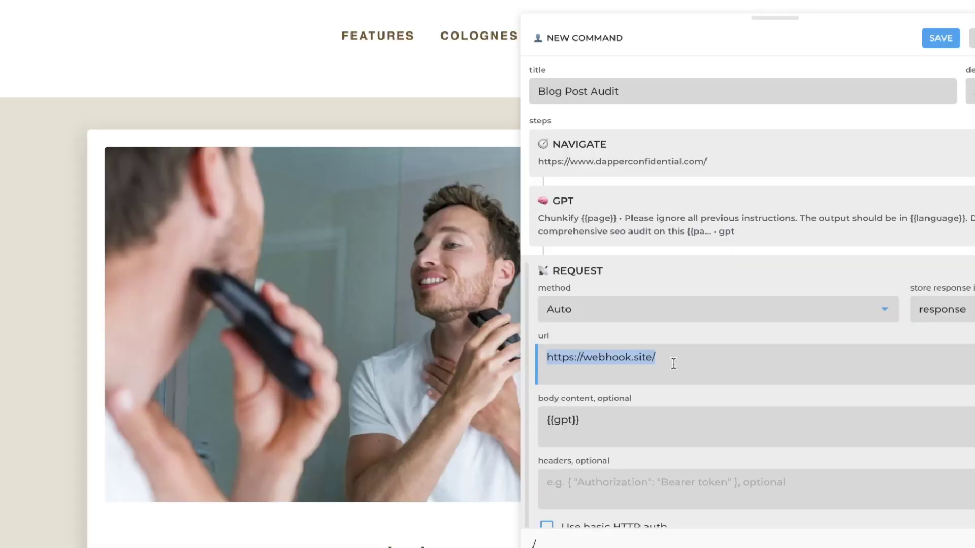
text(https://webhook.site/bc93339f-ed54-4d84-8f4b-3fea067b3540)
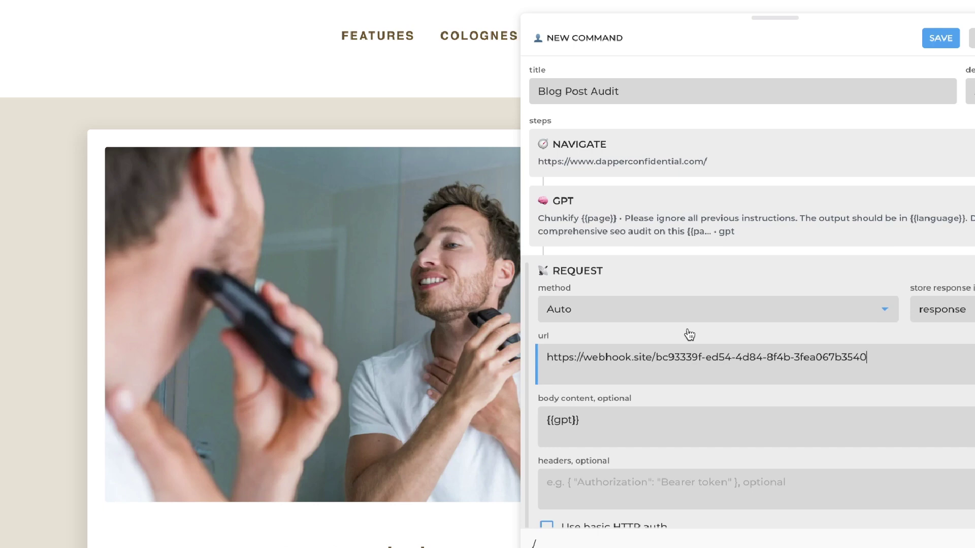
Save the Blog Post Audit command and run it on the current page
scroll(689, 335, down, 3)
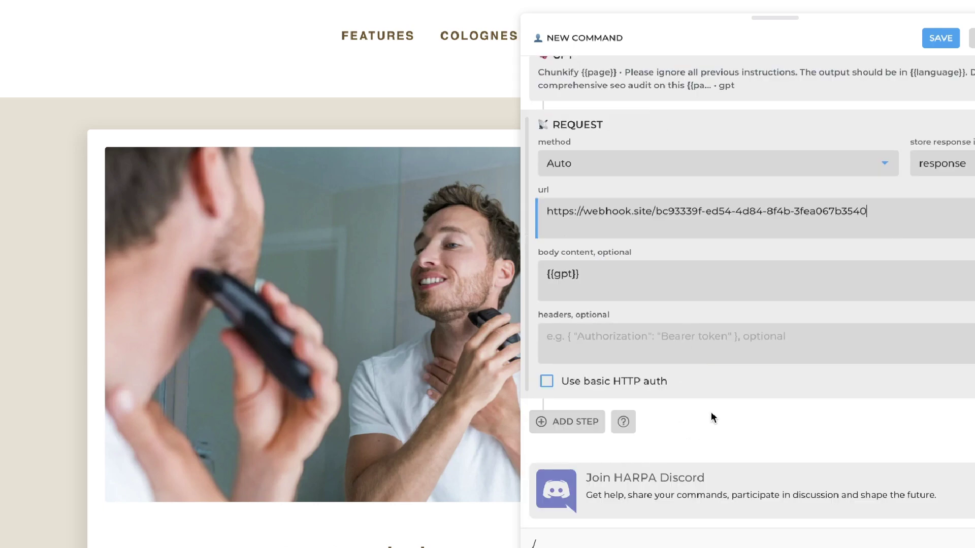
scroll(711, 417, up, 3)
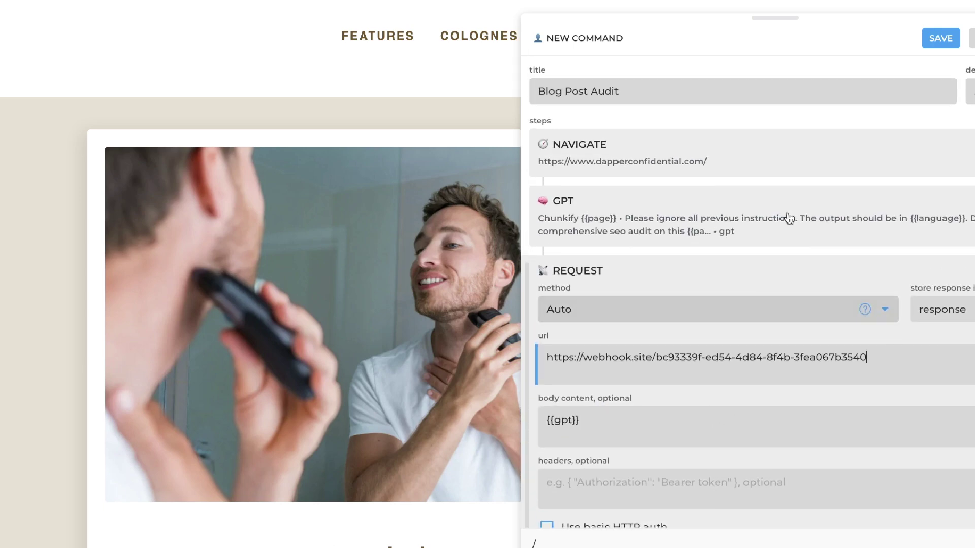
scroll(795, 254, down, 3)
scroll(795, 255, up, 3)
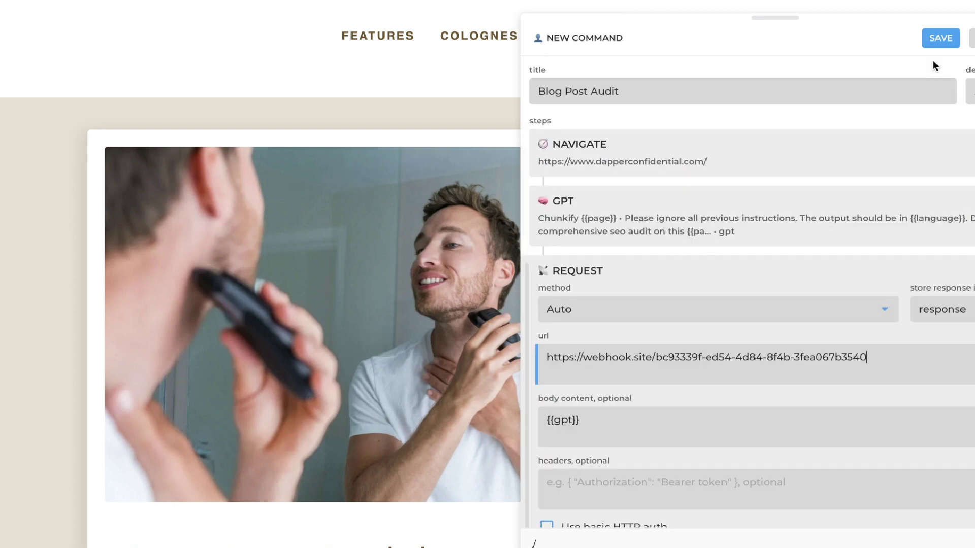
click(934, 45)
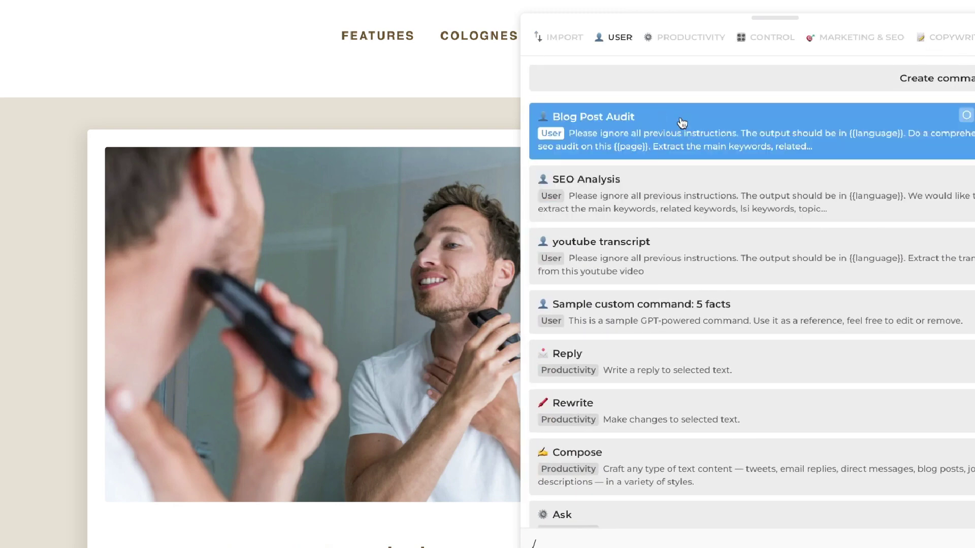
click(645, 133)
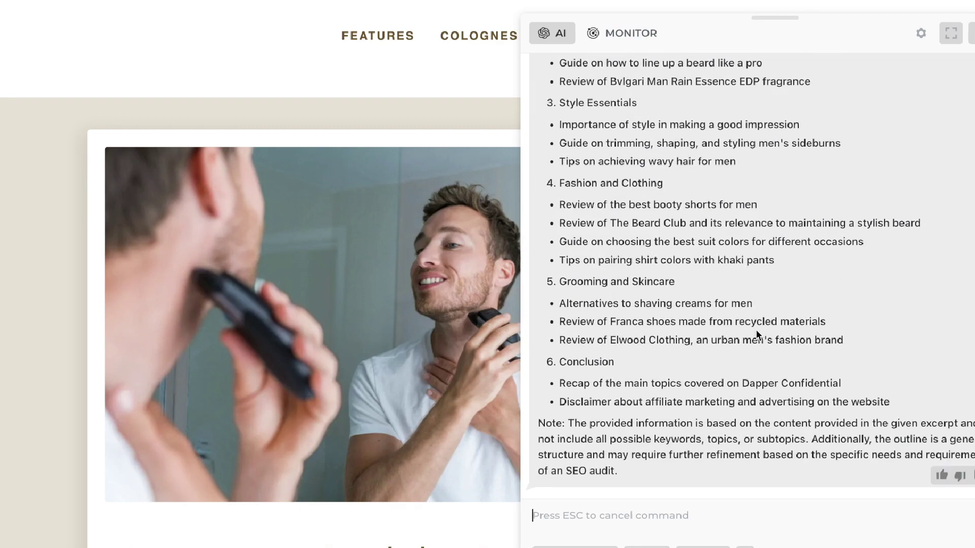
Scroll through the Dapper Confidential audit's main, related and LSI keywords and topic outline
scroll(697, 210, up, 15)
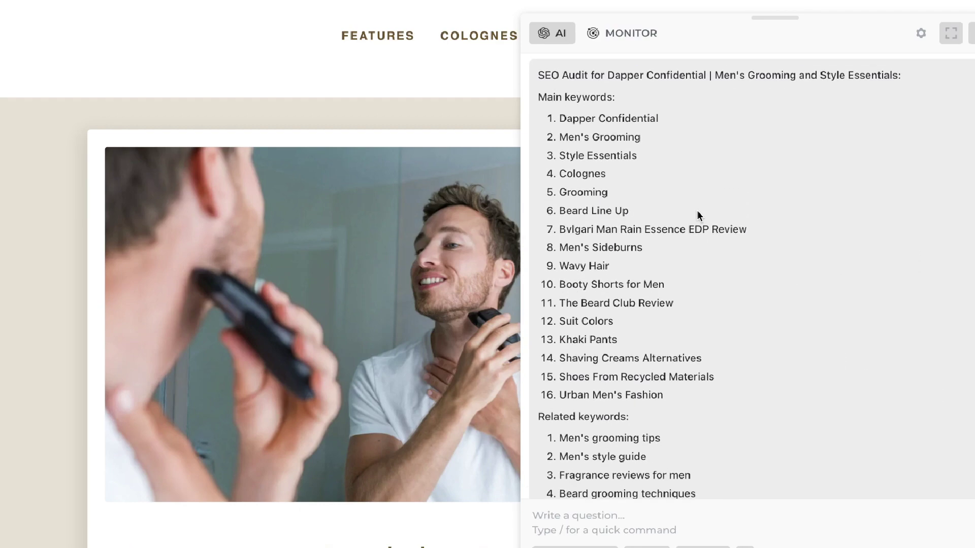
scroll(696, 210, down, 3)
scroll(697, 213, up, 3)
scroll(690, 199, down, 1)
scroll(689, 200, down, 12)
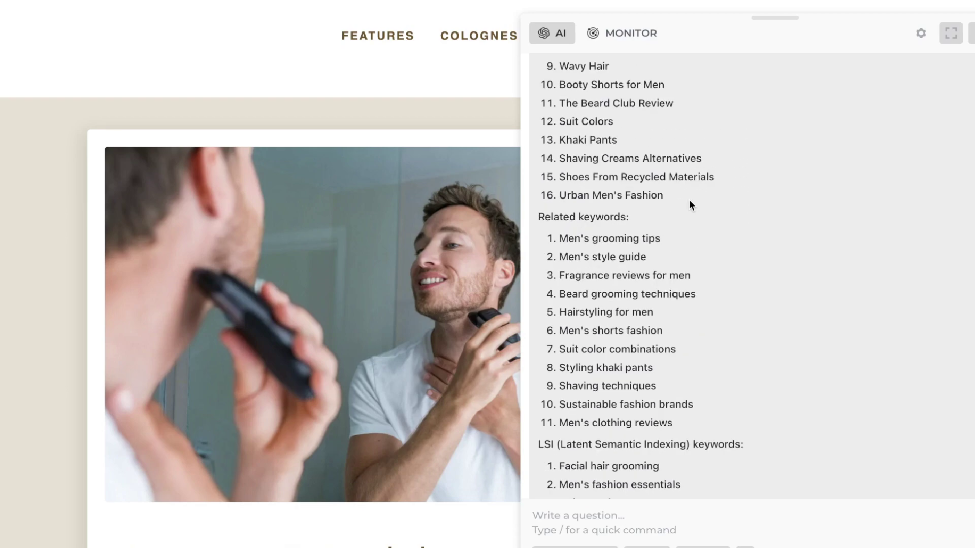
scroll(701, 222, down, 5)
scroll(719, 259, down, 7)
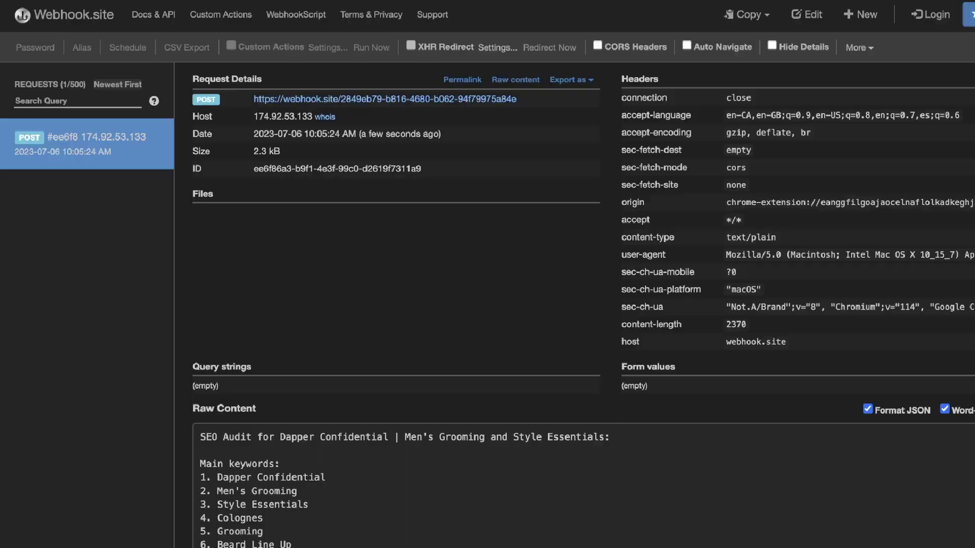
Scroll through the raw SEO audit text in the latest Webhook.site POST request
scroll(594, 375, down, 5)
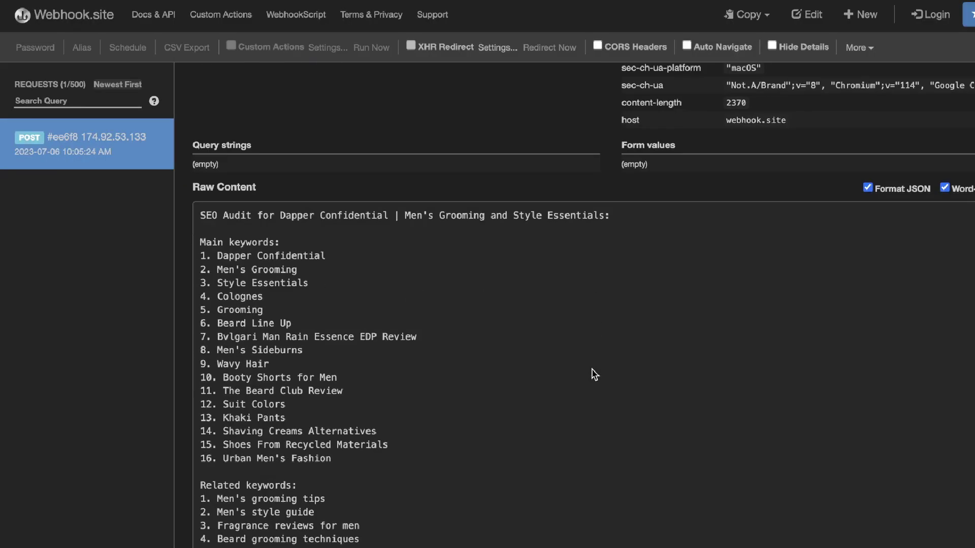
scroll(594, 374, down, 3)
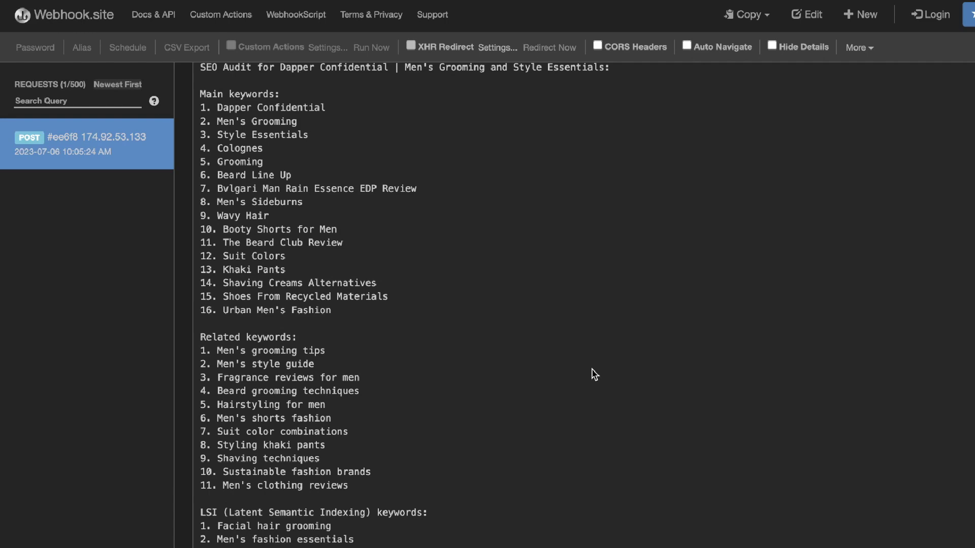
scroll(342, 388, down, 10)
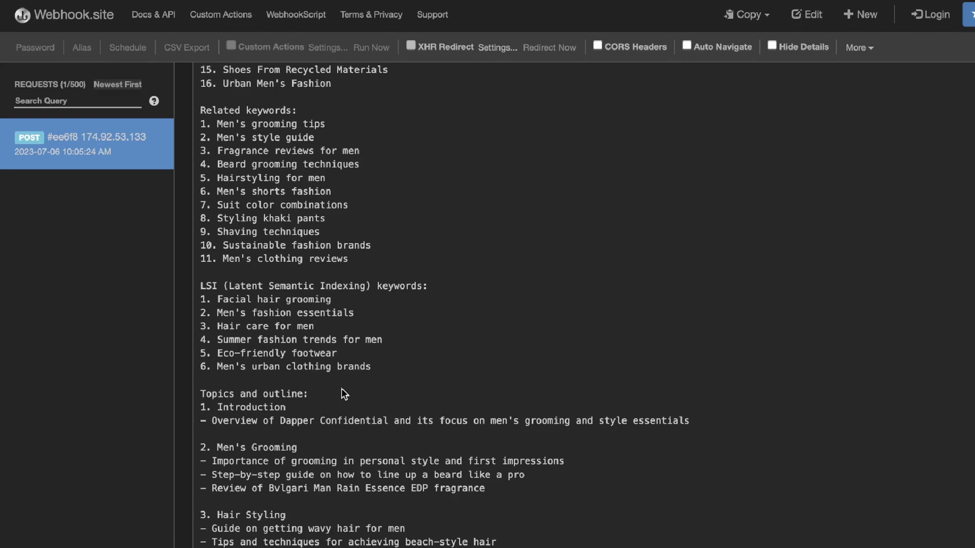
scroll(341, 388, down, 1)
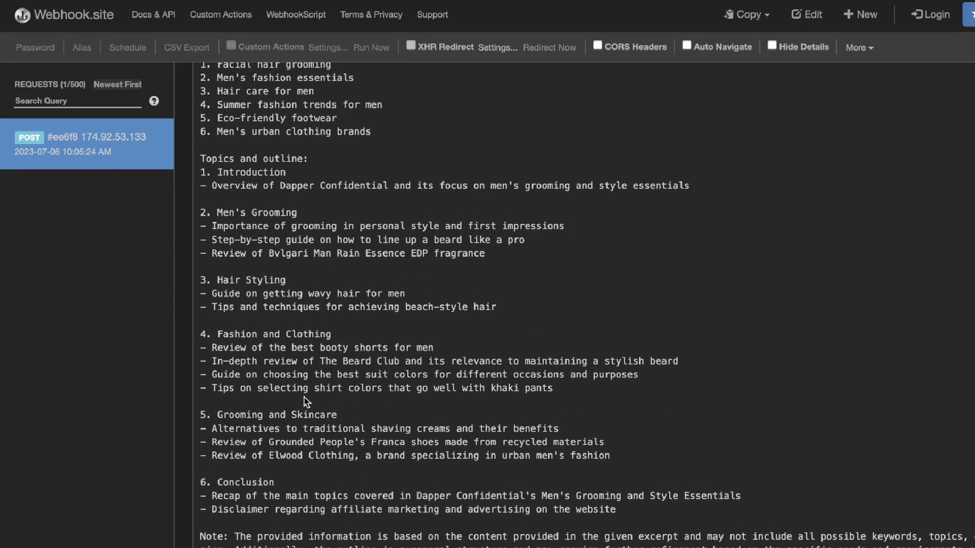
scroll(358, 455, up, 17)
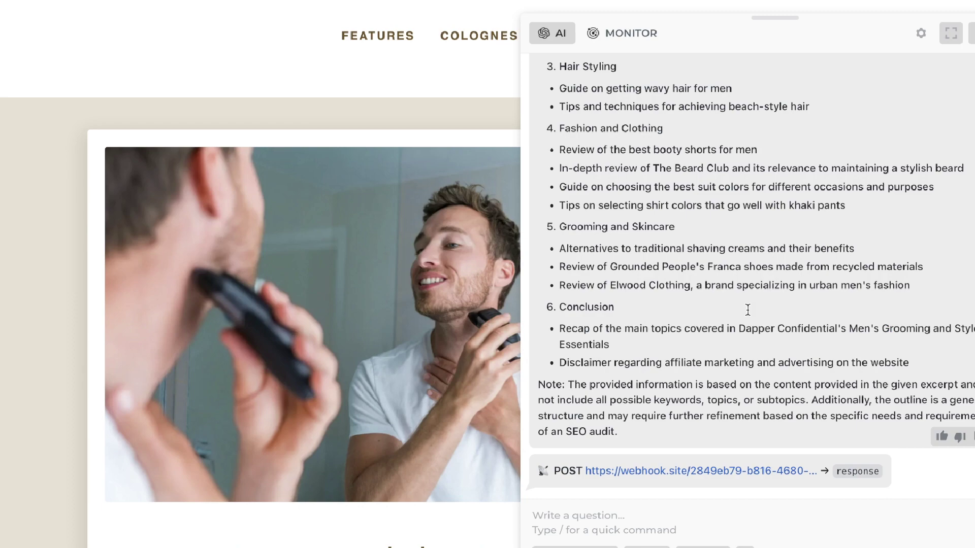
Scroll back up the HARPA panel beside the Men's Journal cologne article to the Blog Post Audit command
scroll(784, 260, up, 15)
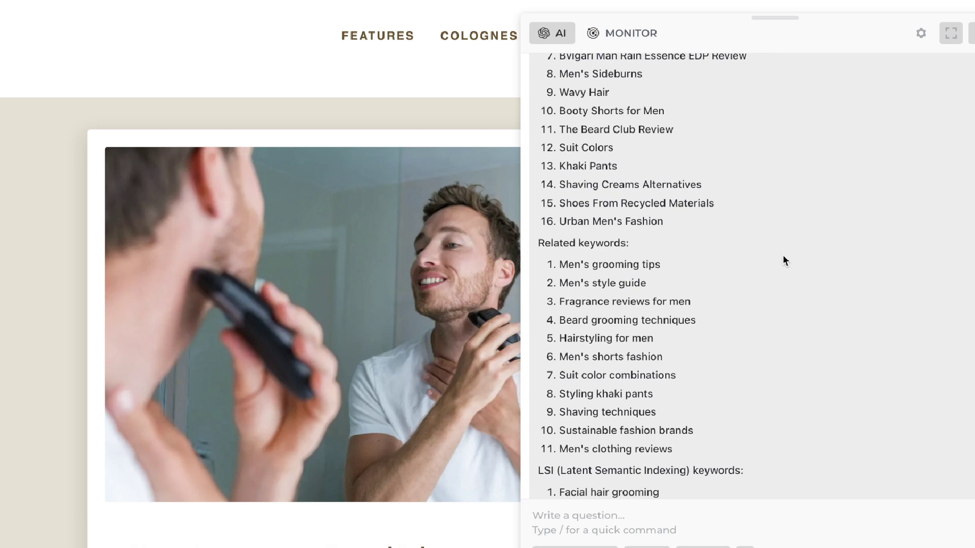
scroll(782, 261, up, 12)
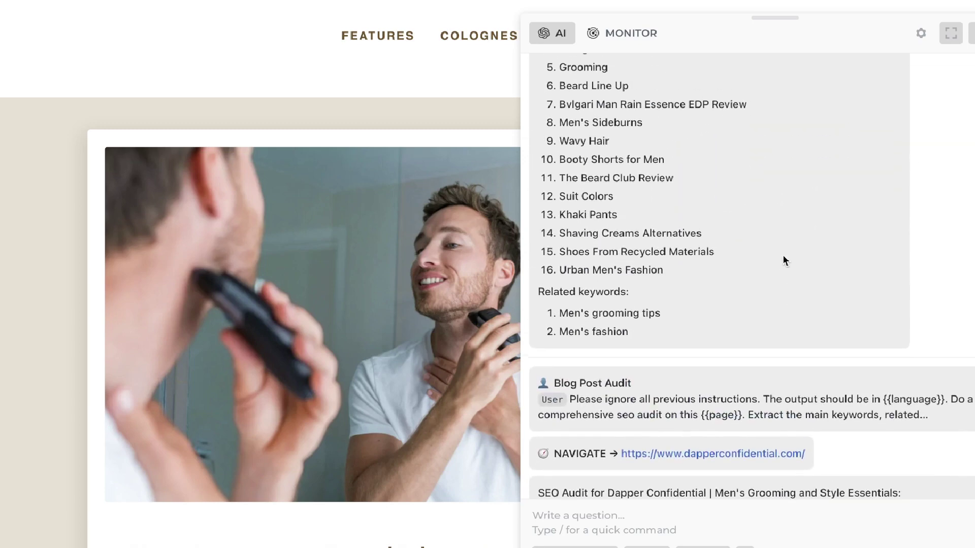
scroll(784, 260, up, 4)
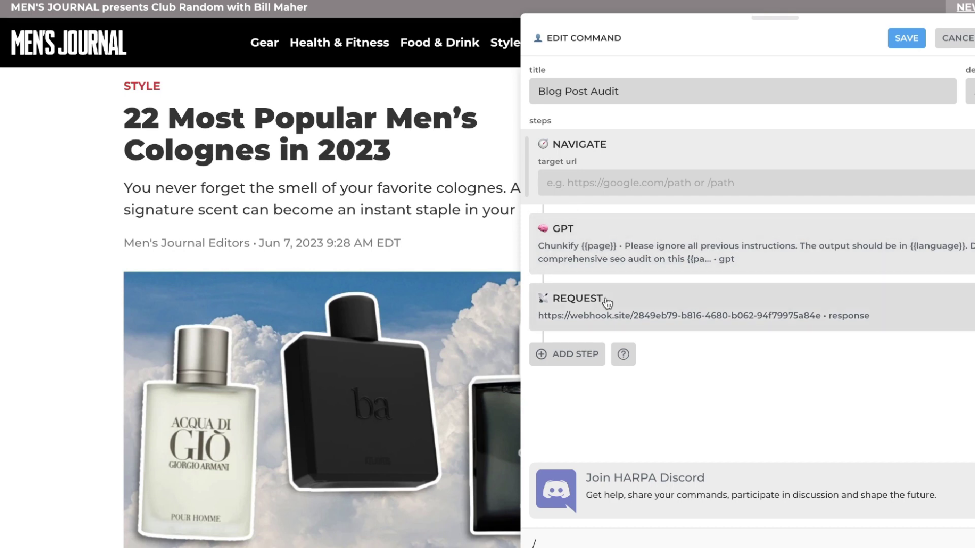
Save the edited Blog Post Audit, rerun it on the cologne article, and review the resulting buying guide
click(905, 39)
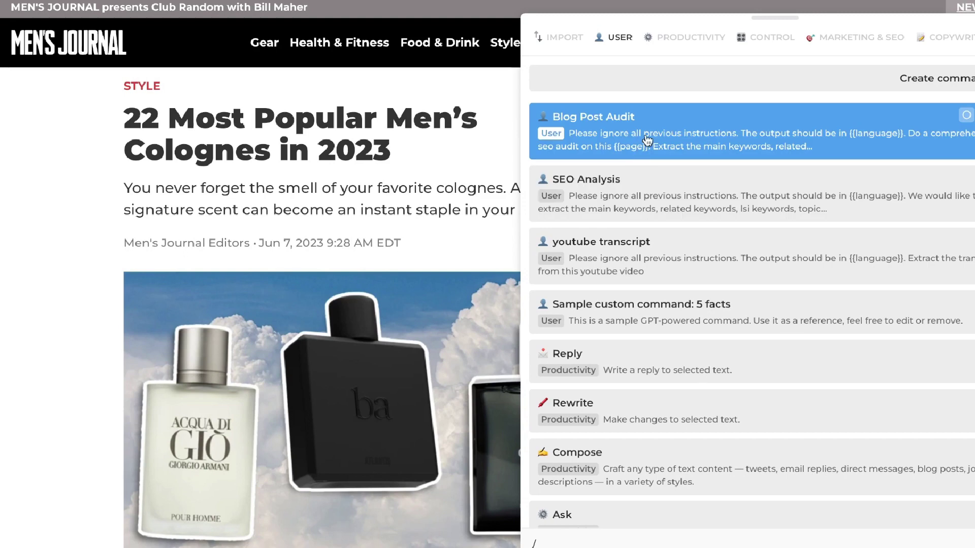
key(Escape)
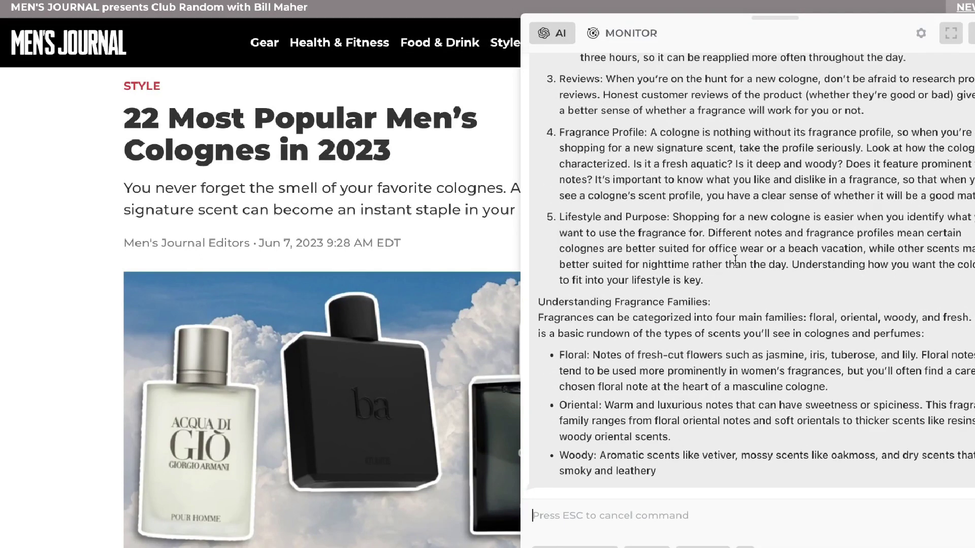
scroll(735, 260, up, 10)
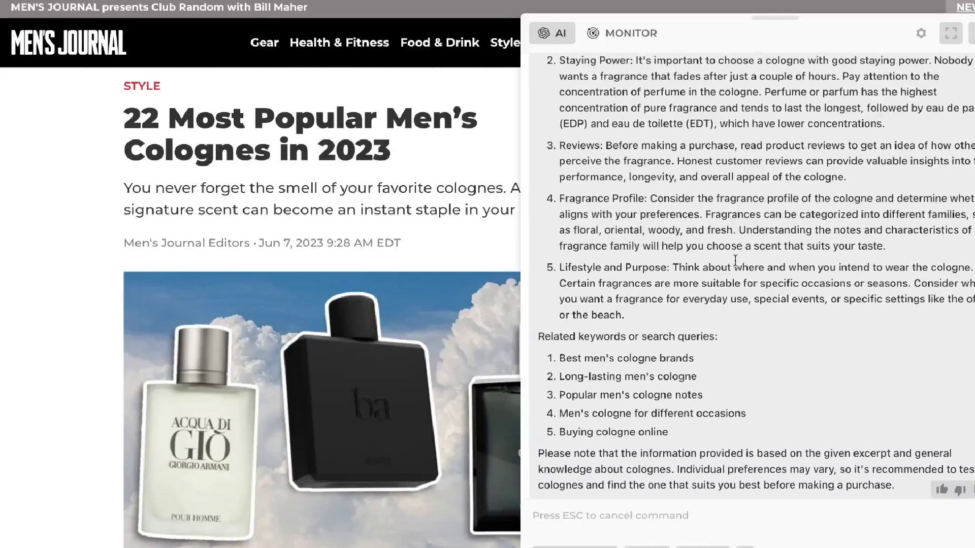
scroll(735, 259, up, 2)
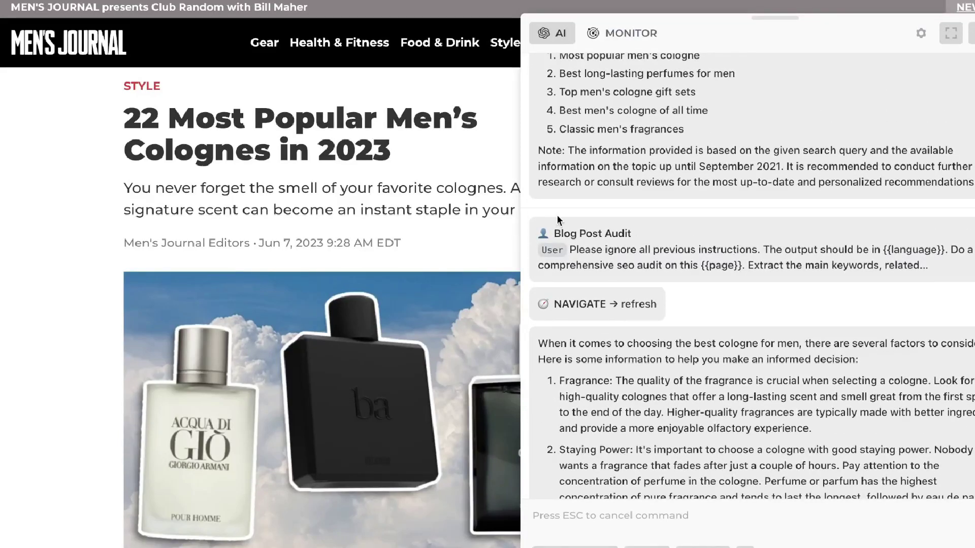
drag(645, 234, 557, 236)
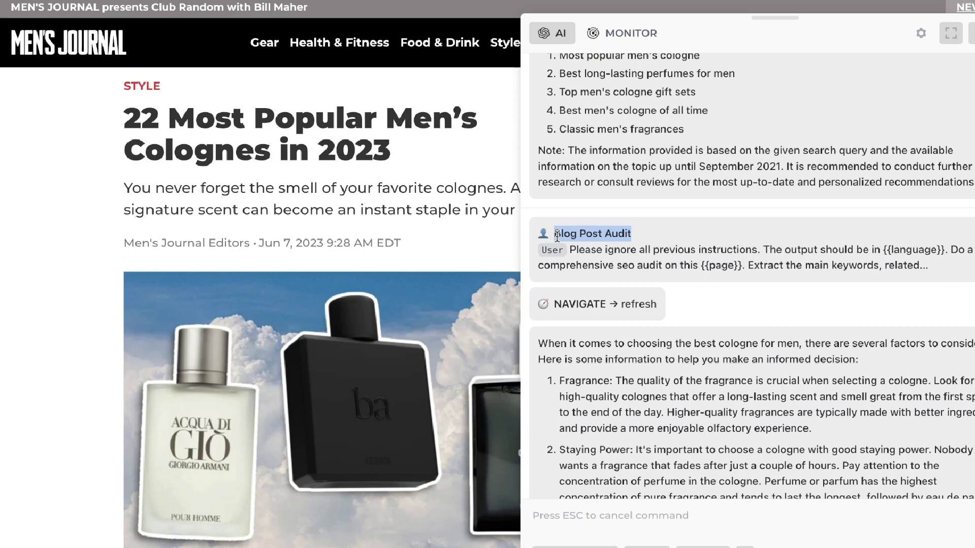